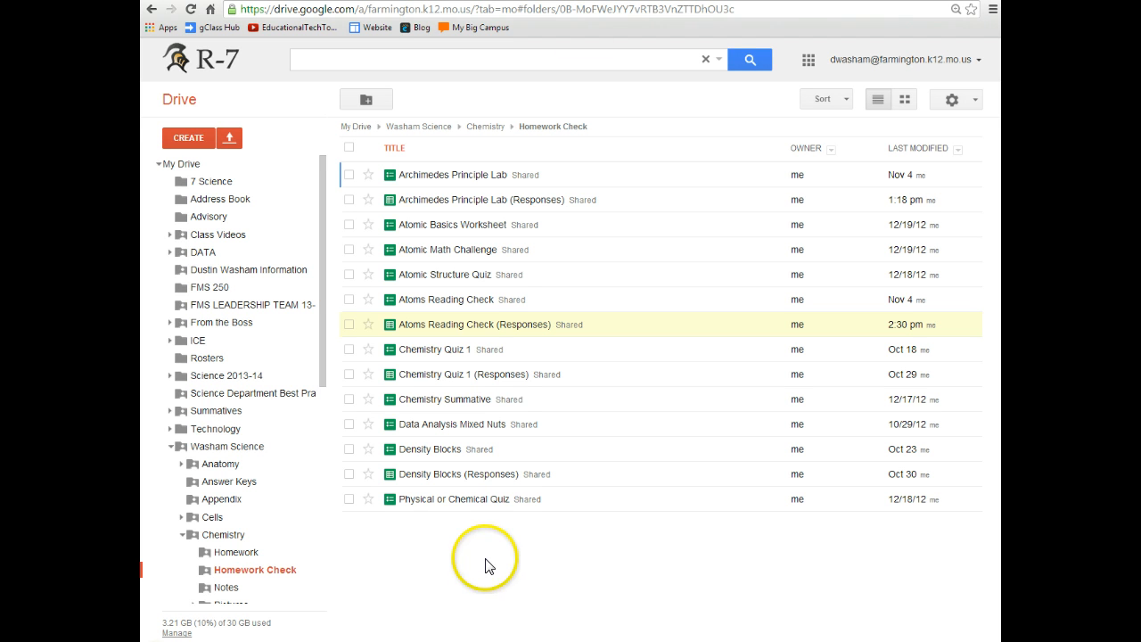
Open the Atoms Reading Check (Responses) spreadsheet, submit an answer-key response through its live form and return to the spreadsheet.
click(454, 328)
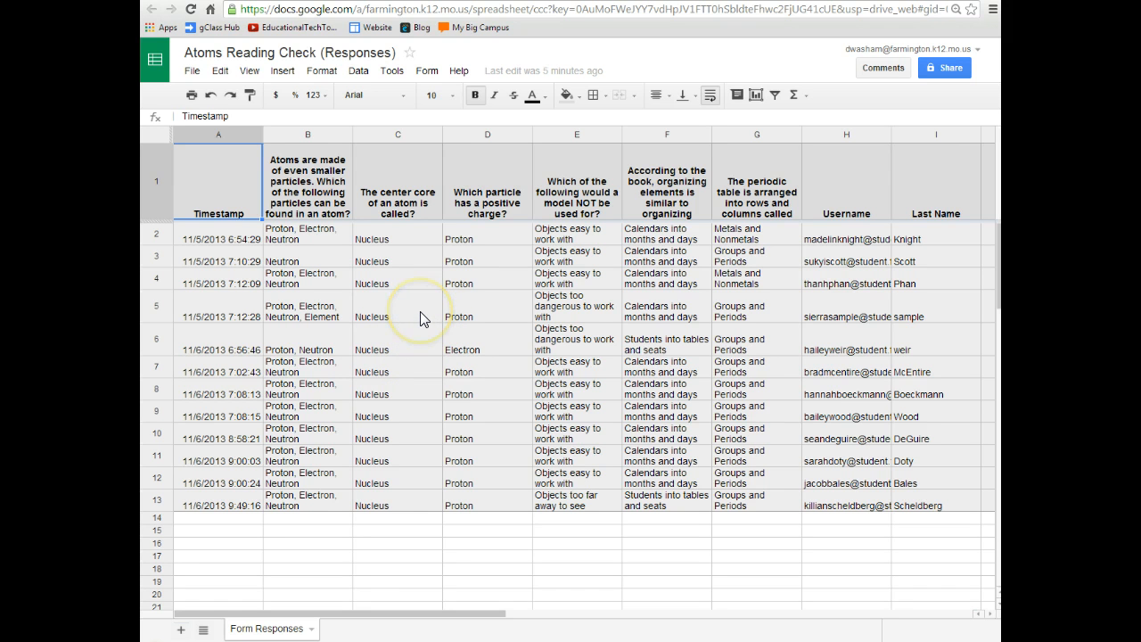
click(427, 73)
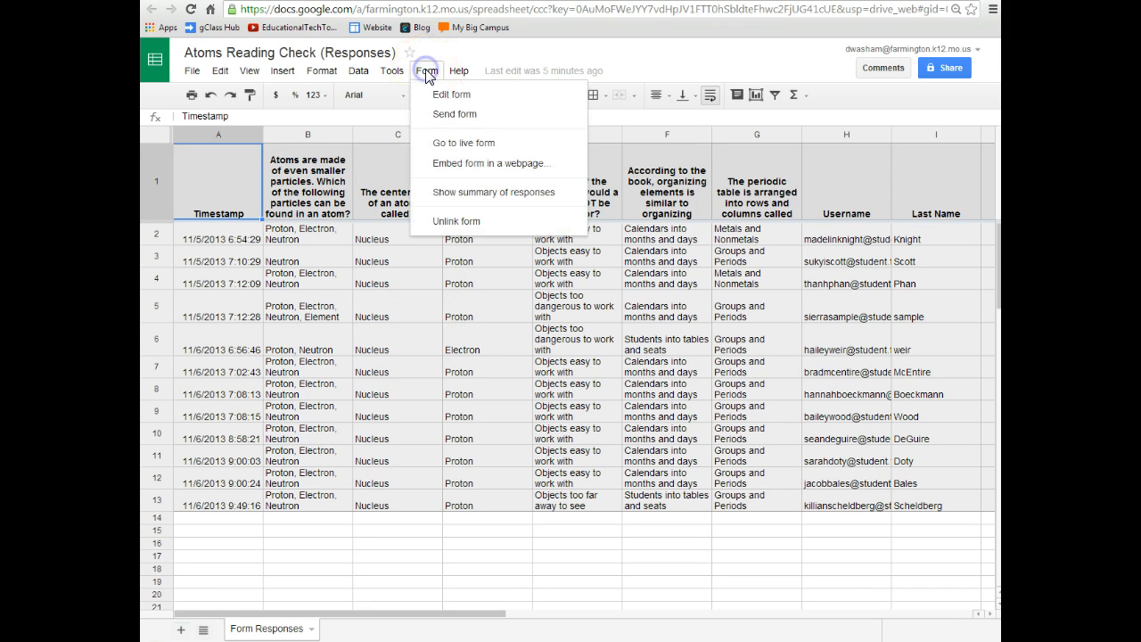
click(445, 144)
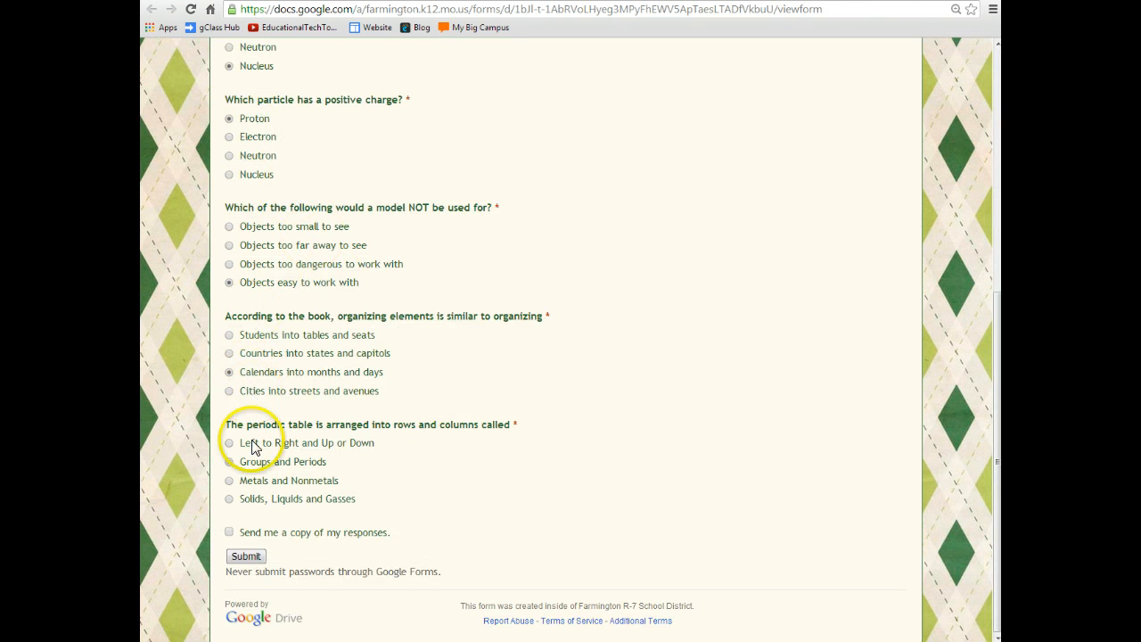
click(245, 556)
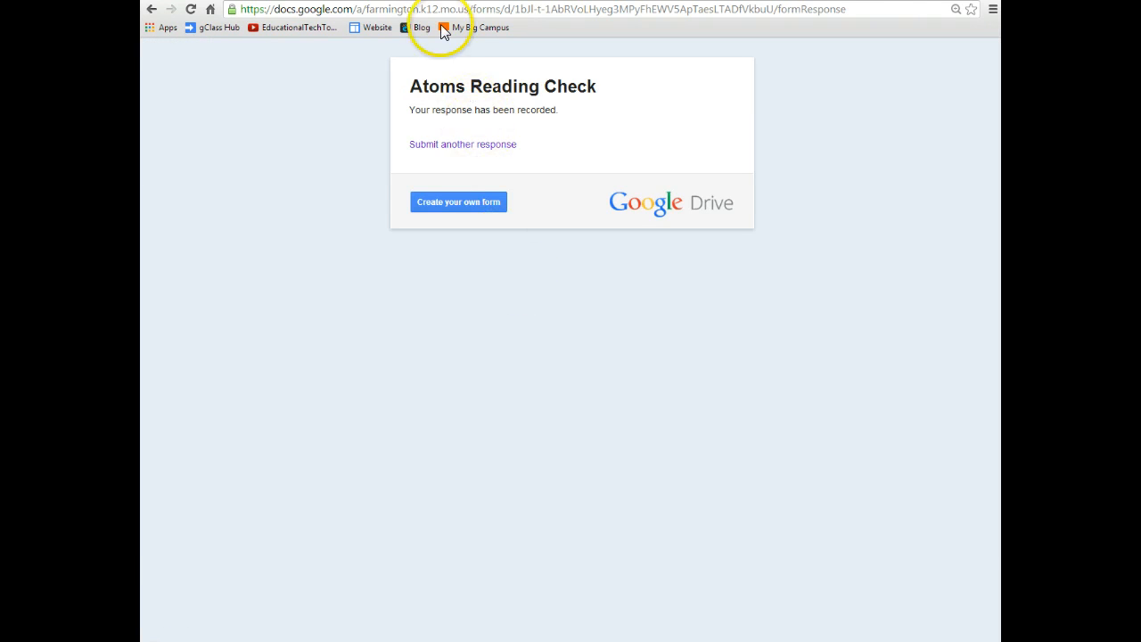
click(388, 1)
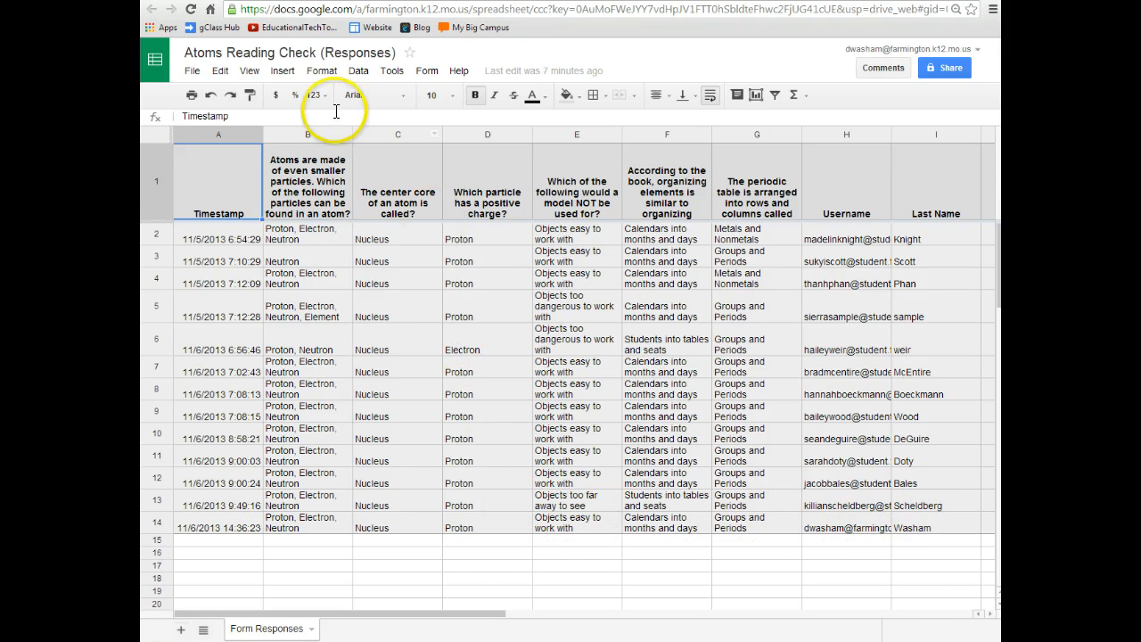
Search the public Script Gallery for "flubaroo".
click(281, 71)
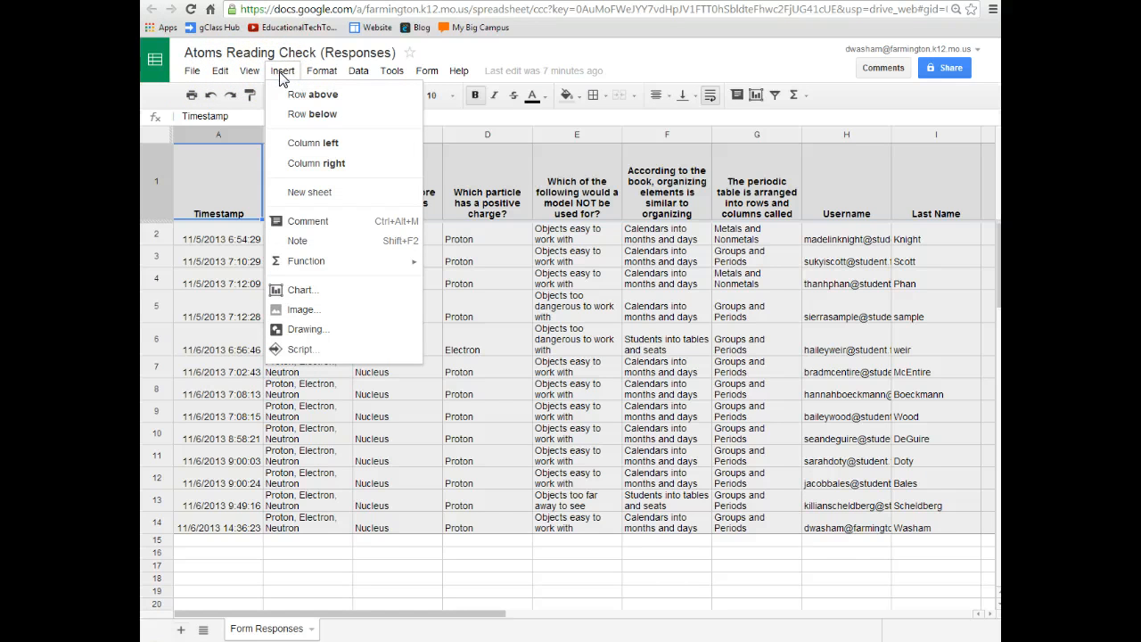
click(297, 351)
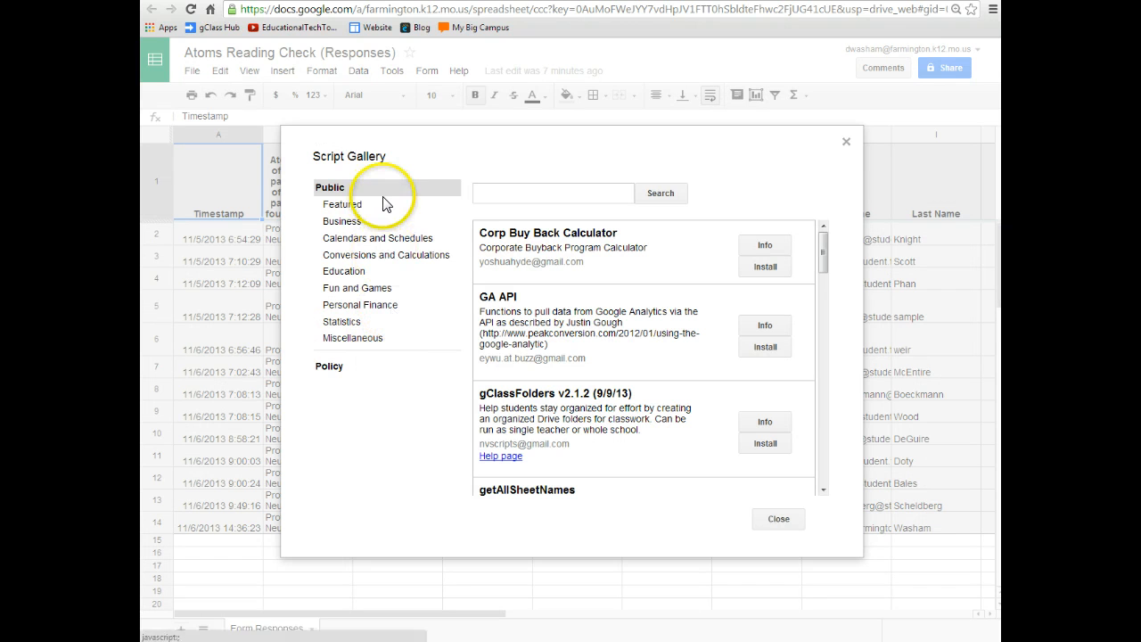
click(516, 192)
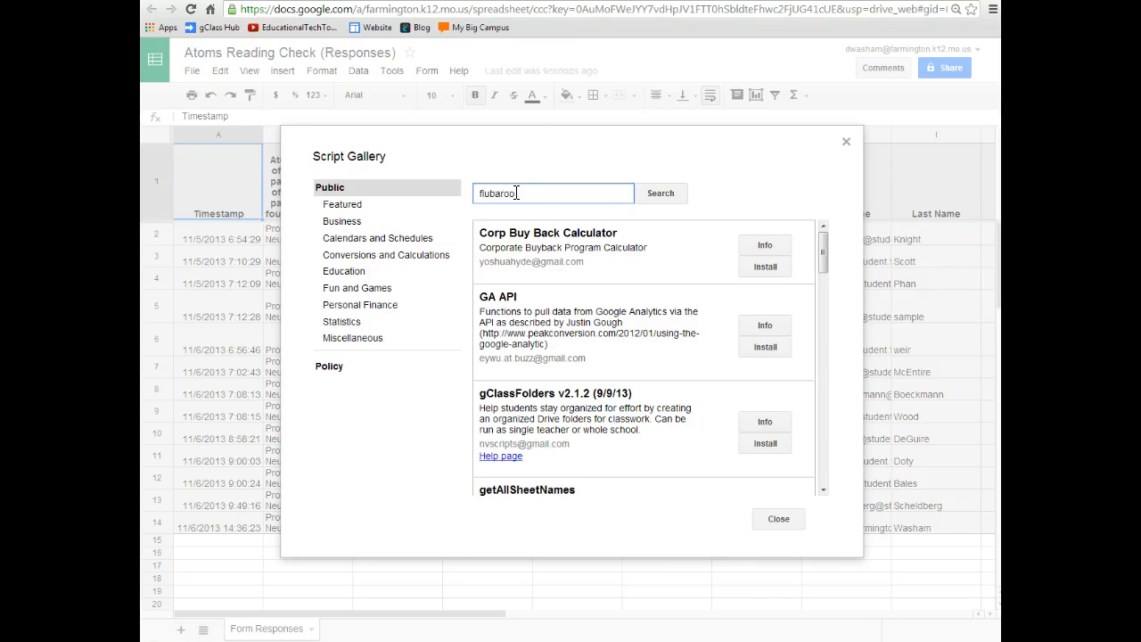
click(654, 196)
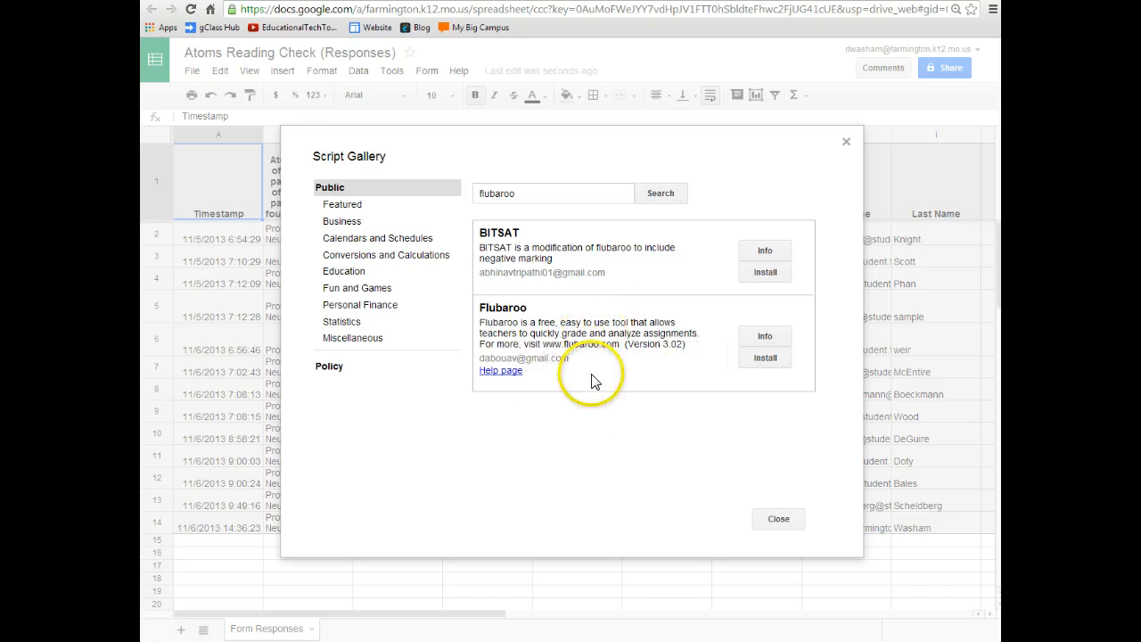
Install the Flubaroo script, accept its requested account permissions and close the Script Gallery.
click(764, 358)
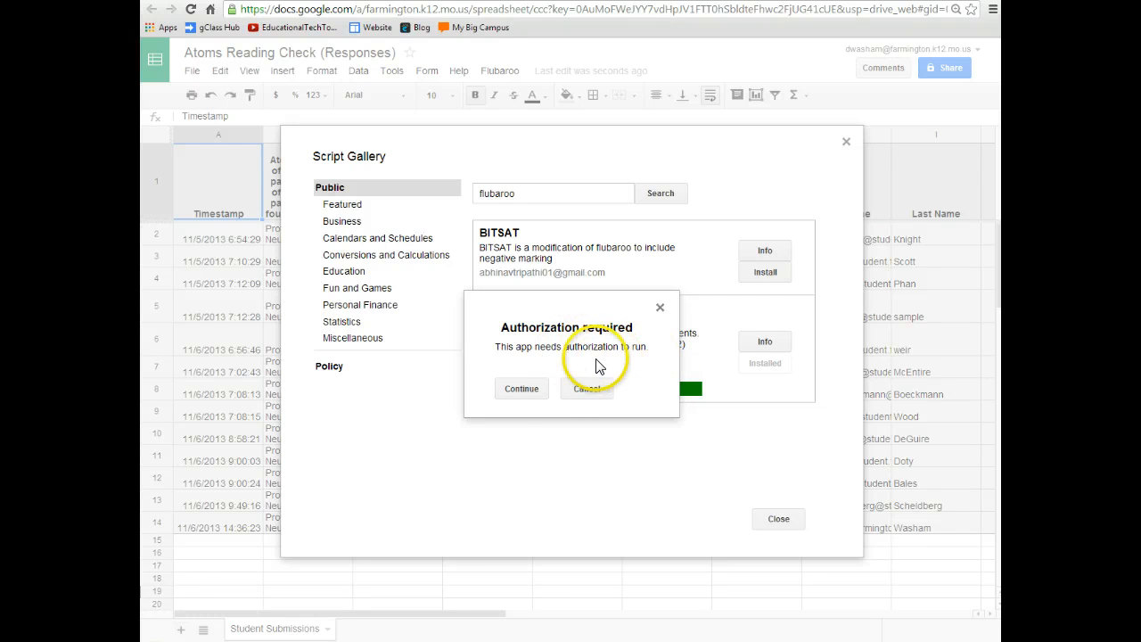
click(535, 392)
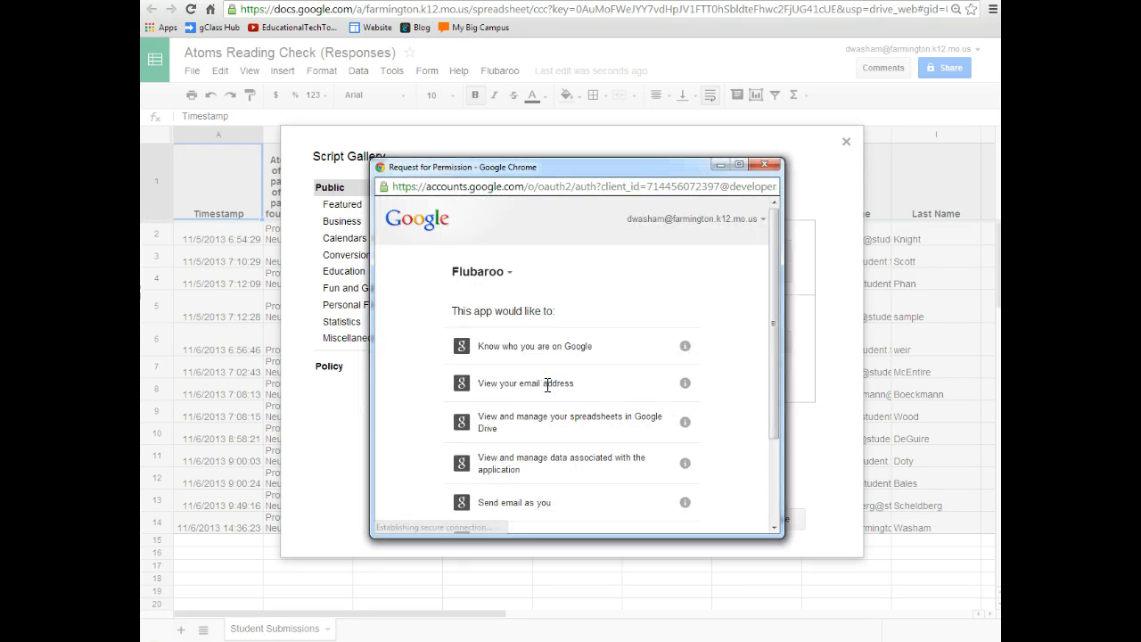
drag(774, 281, 773, 381)
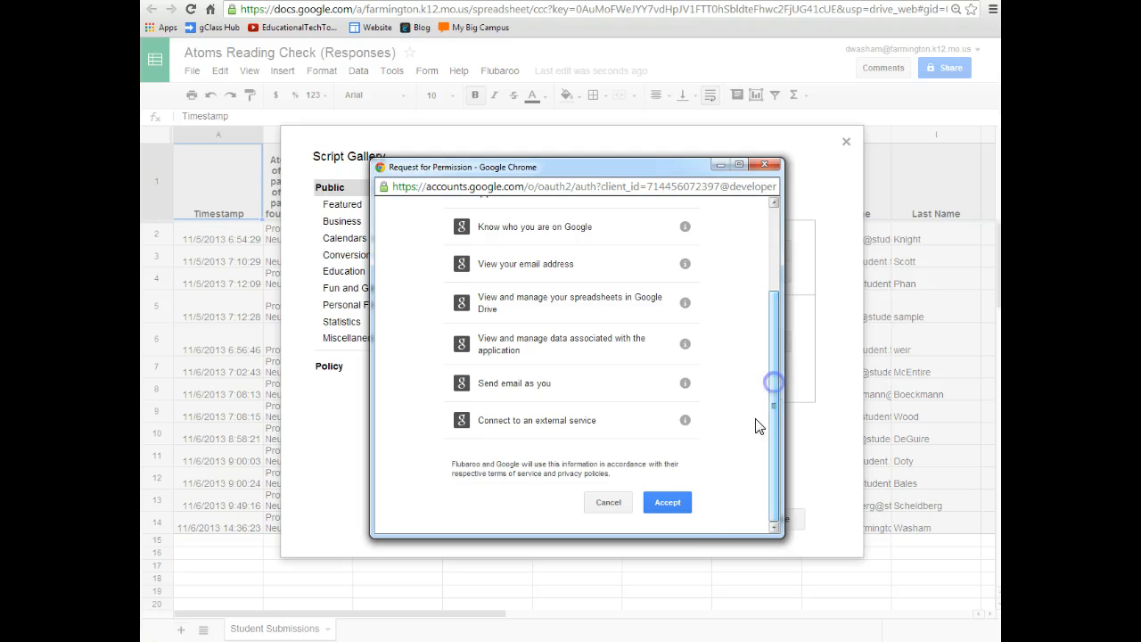
click(664, 504)
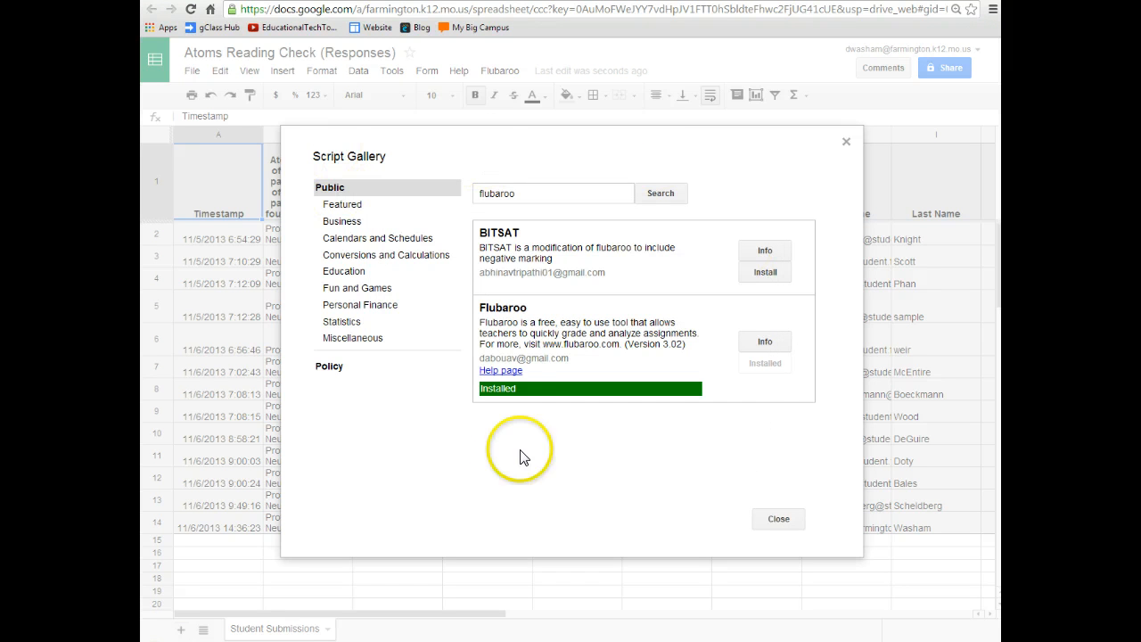
click(778, 520)
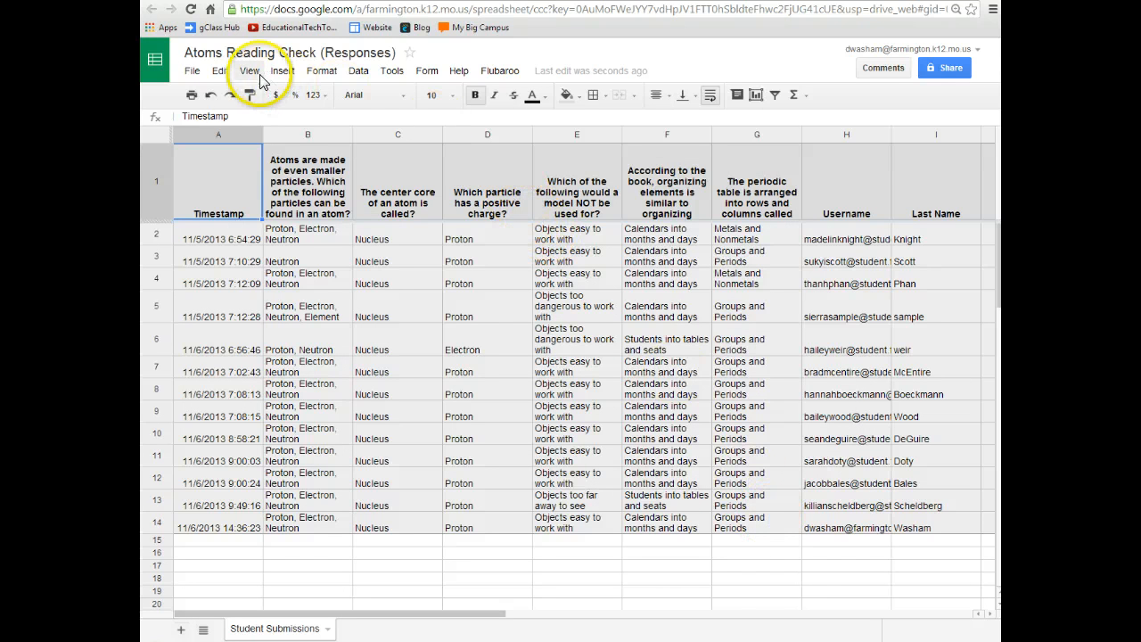
Start grading the assignment with Flubaroo, set the grading option for Hour to Identifies Student and continue to the answer key selection.
click(492, 75)
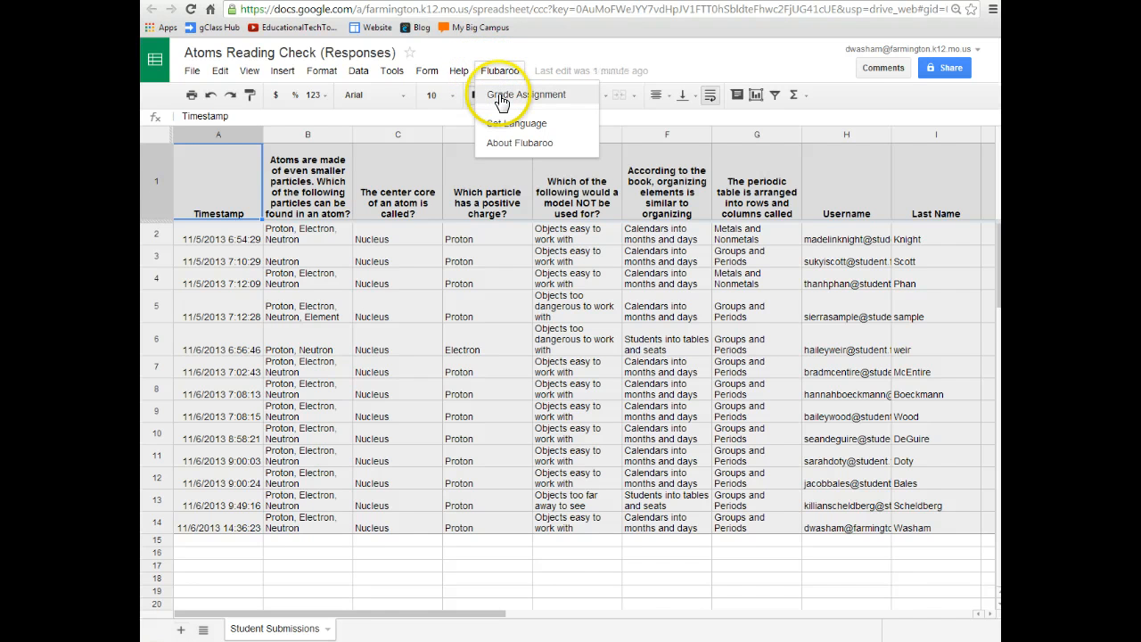
click(500, 97)
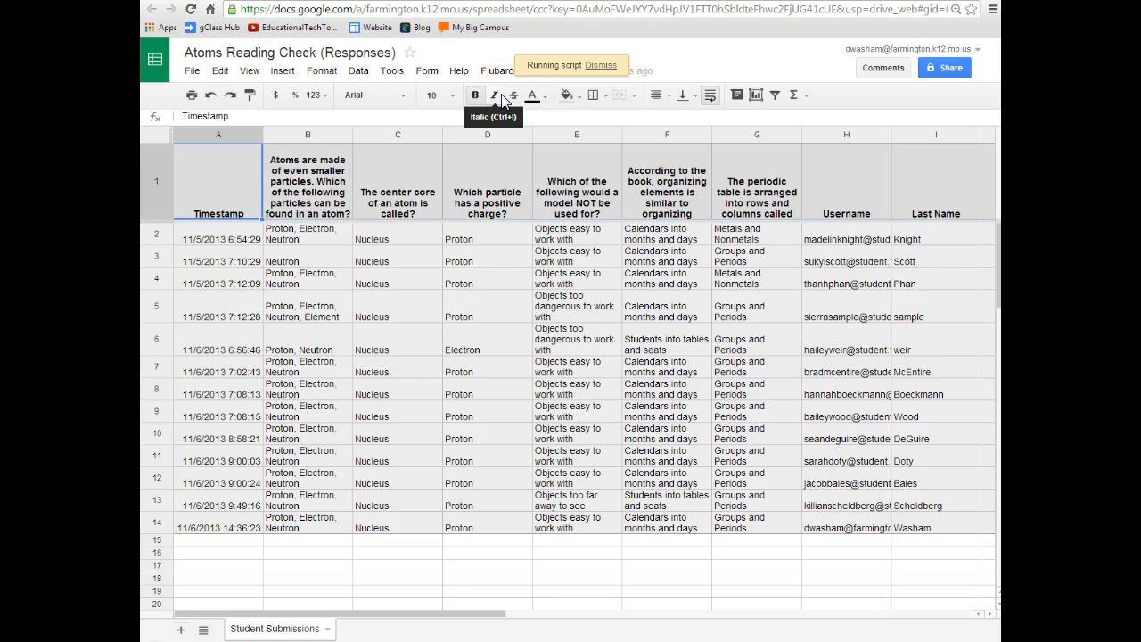
click(506, 427)
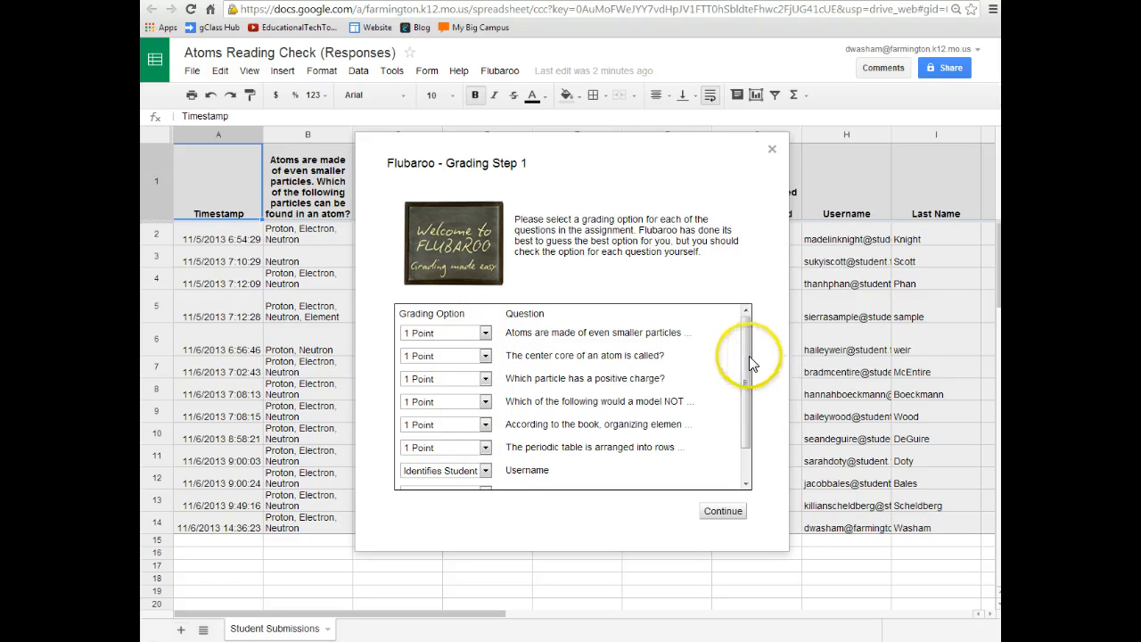
drag(749, 363, 748, 397)
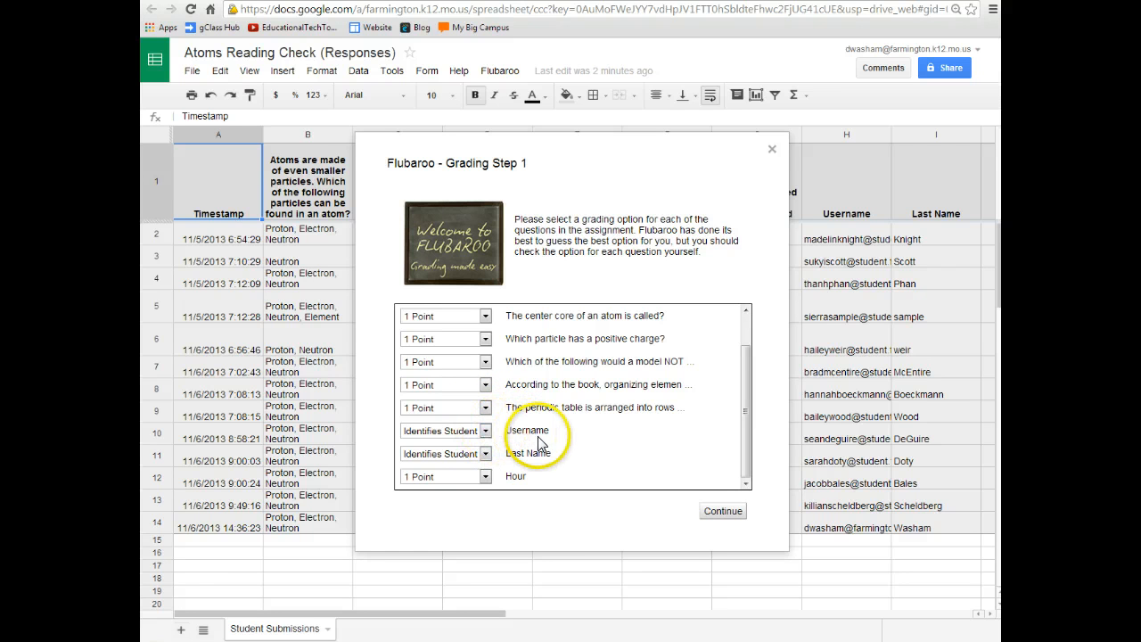
click(485, 480)
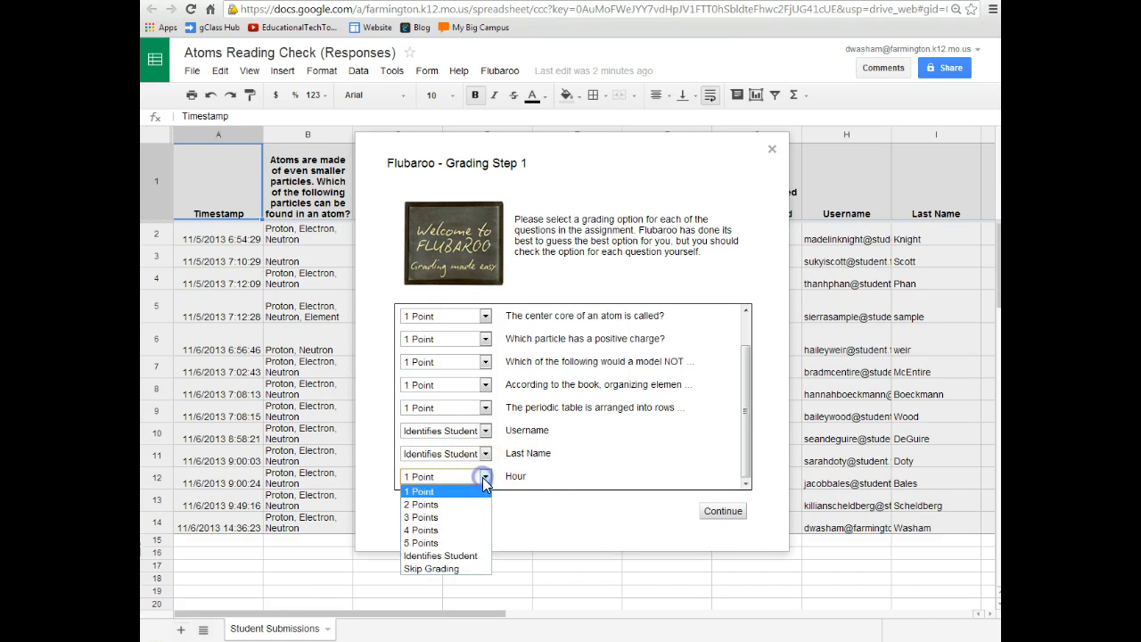
click(474, 556)
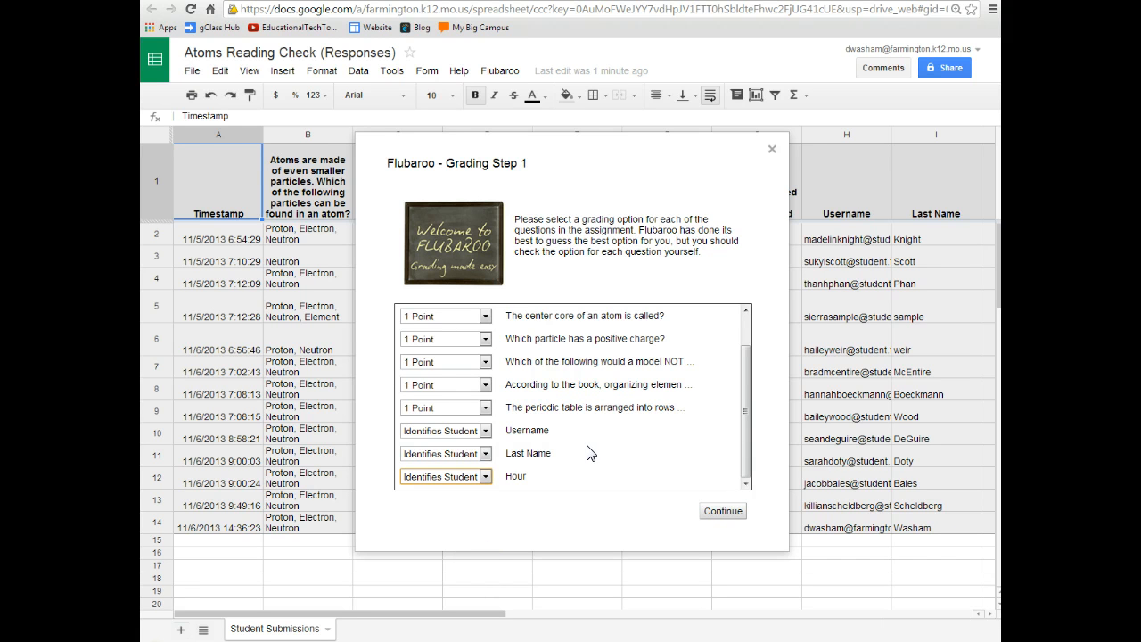
click(486, 317)
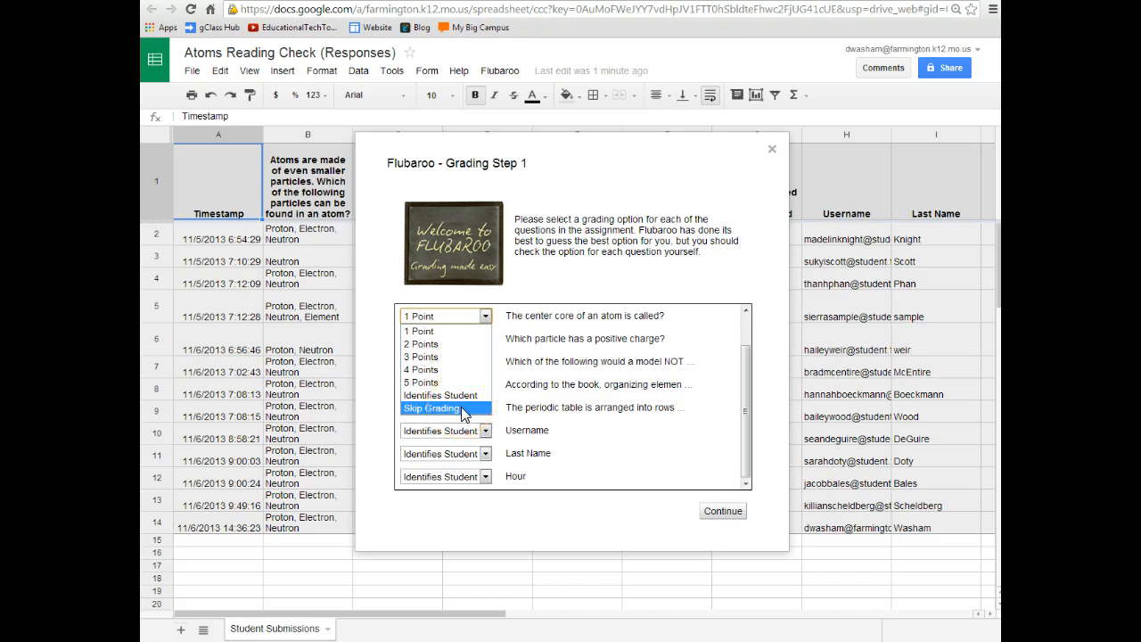
click(486, 319)
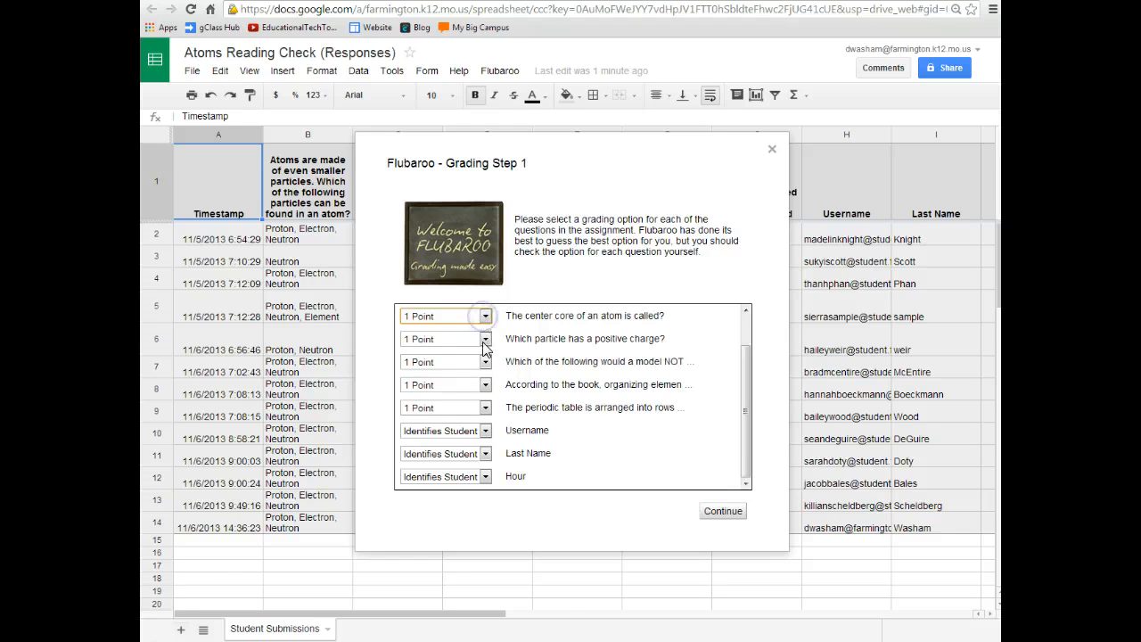
click(713, 513)
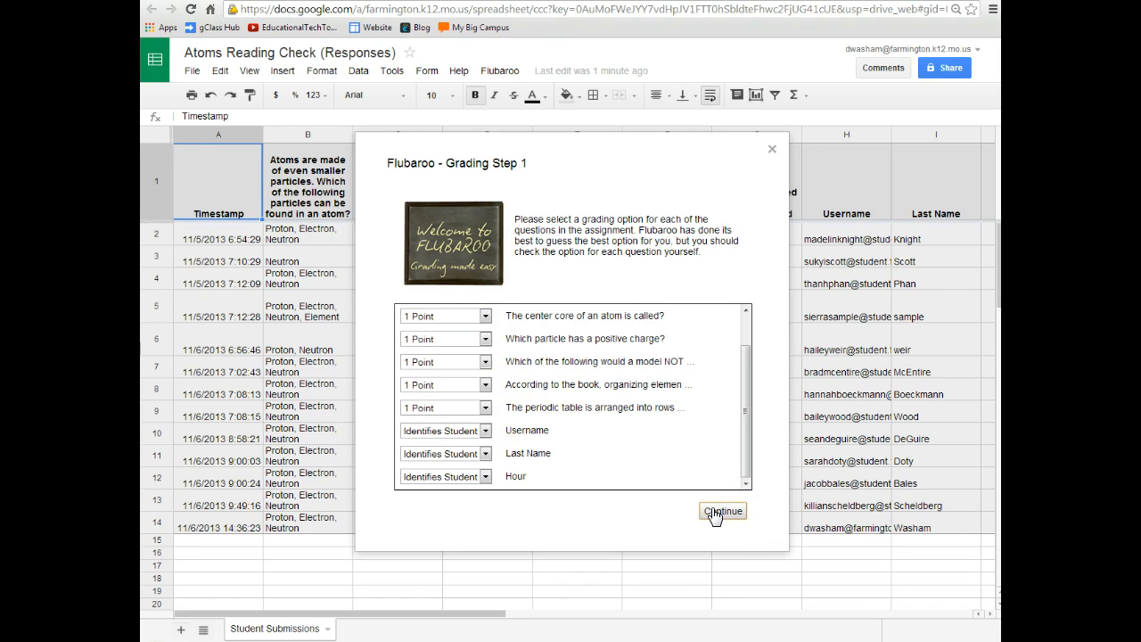
click(713, 513)
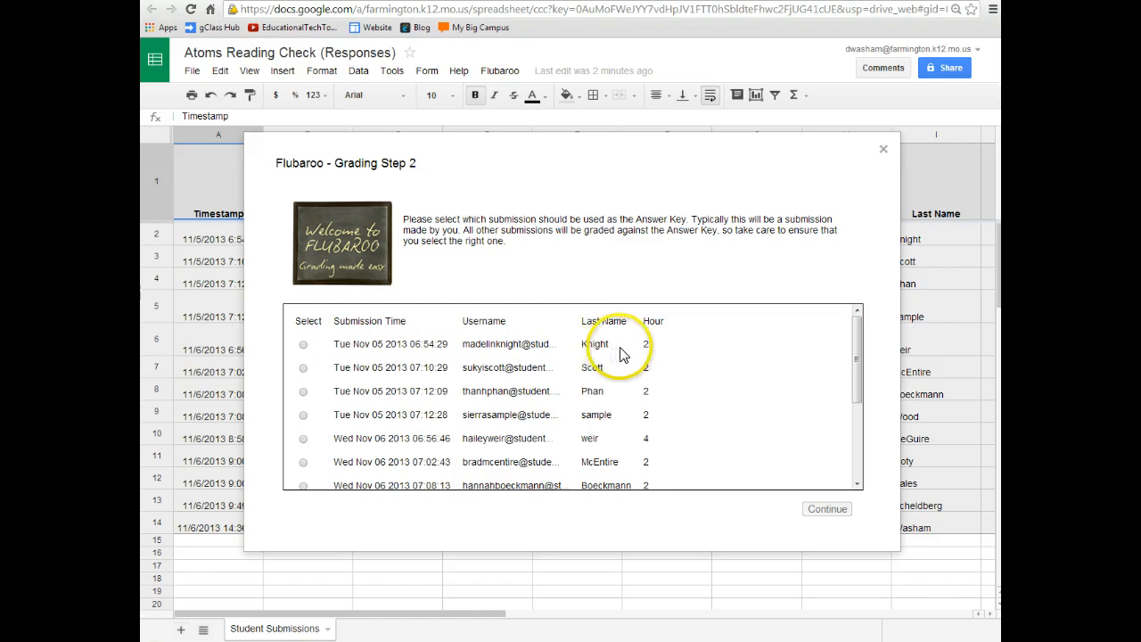
Grade the assignment using the teacher's submission of Wed Nov 06 2013 14:36:23 as the answer key.
drag(854, 338, 863, 431)
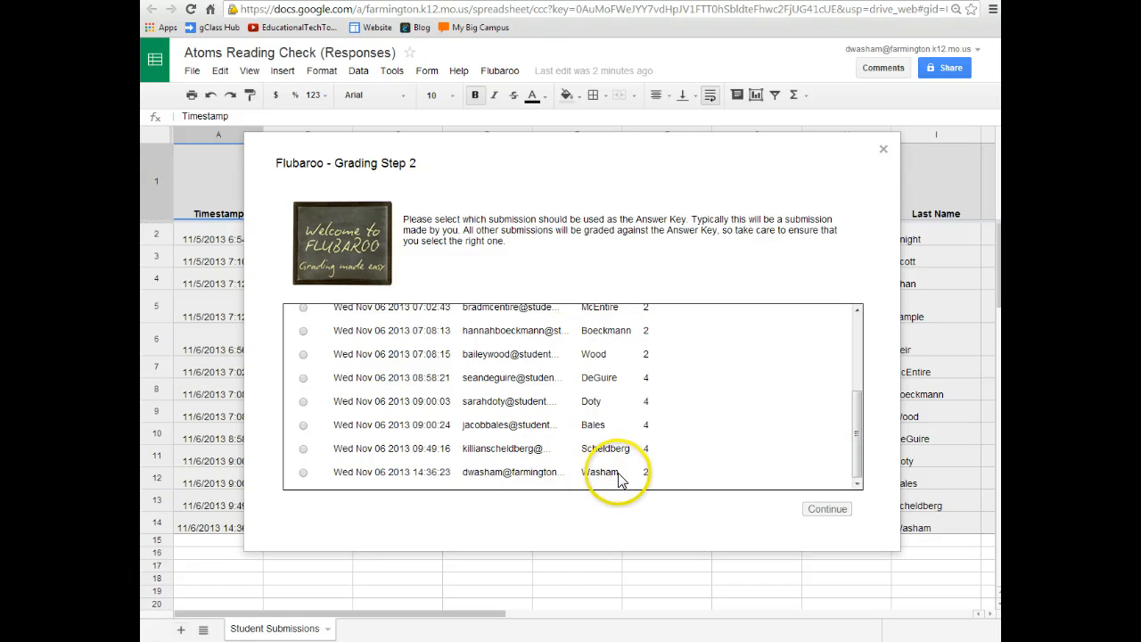
click(303, 473)
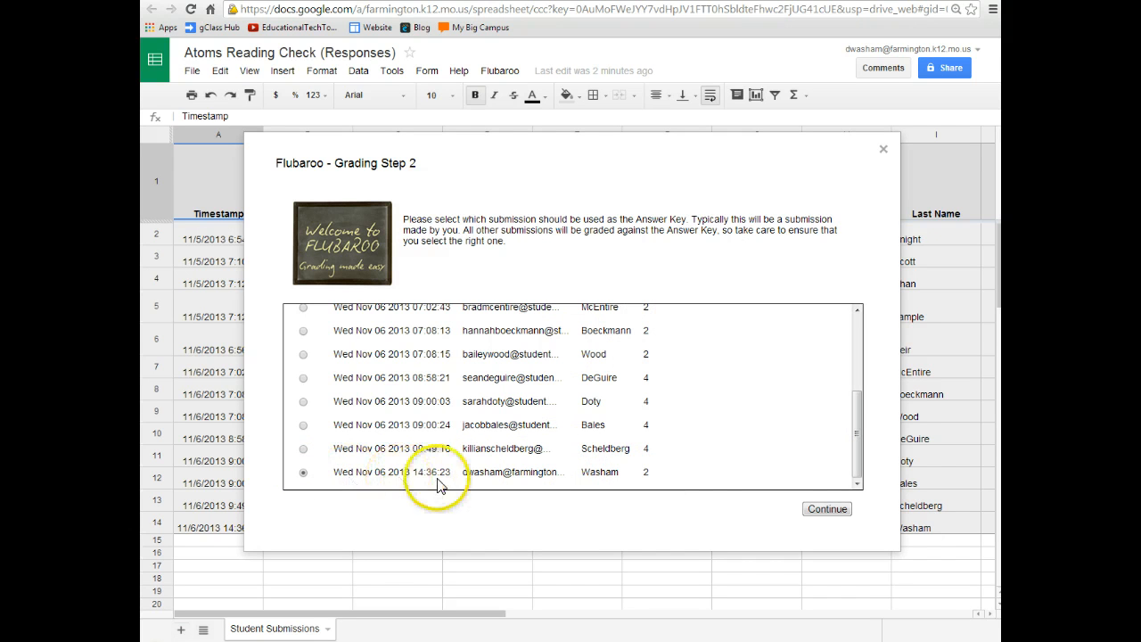
click(834, 511)
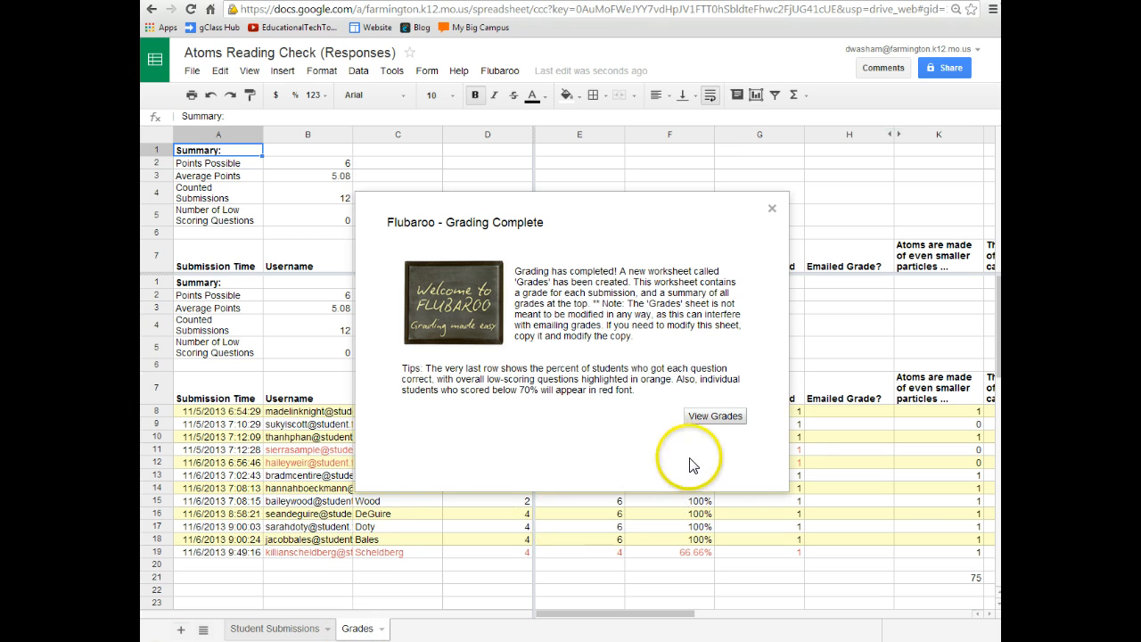
View the Grades sheet and examine the students' percentages and per-question scores.
click(701, 420)
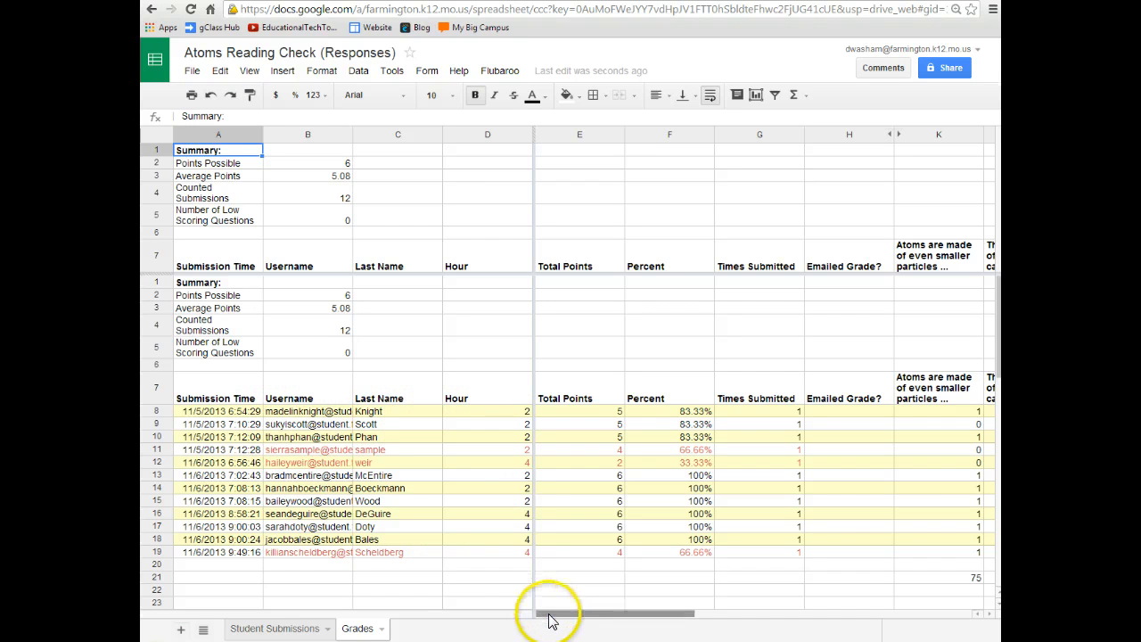
drag(551, 615, 587, 615)
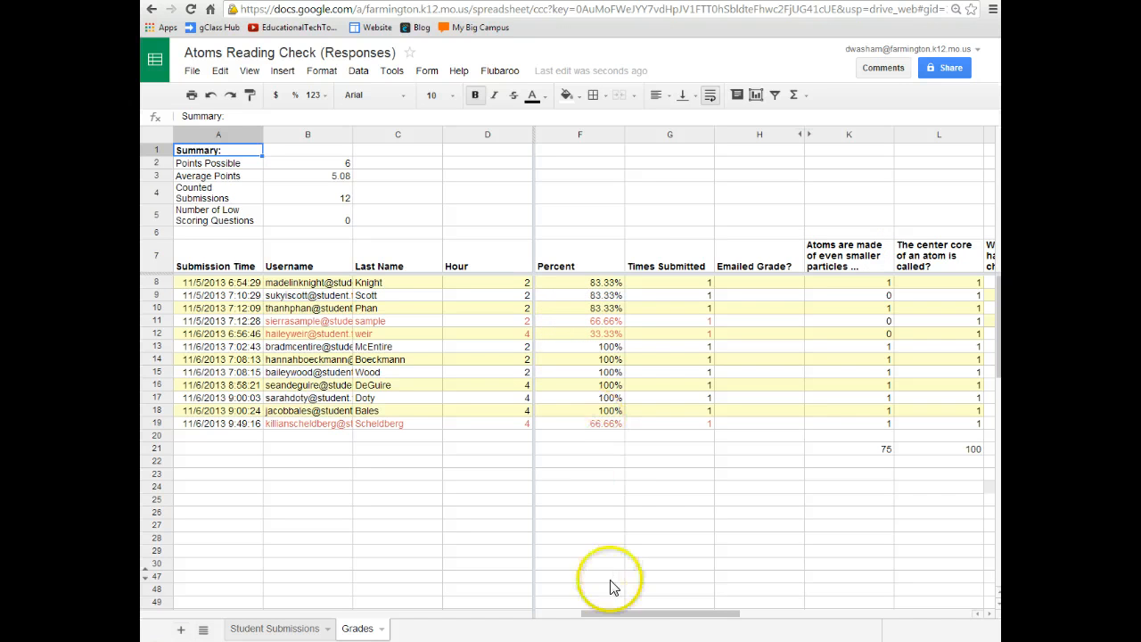
mouse_move(614, 615)
mouse_down()
mouse_move(713, 613)
mouse_move(628, 615)
mouse_up()
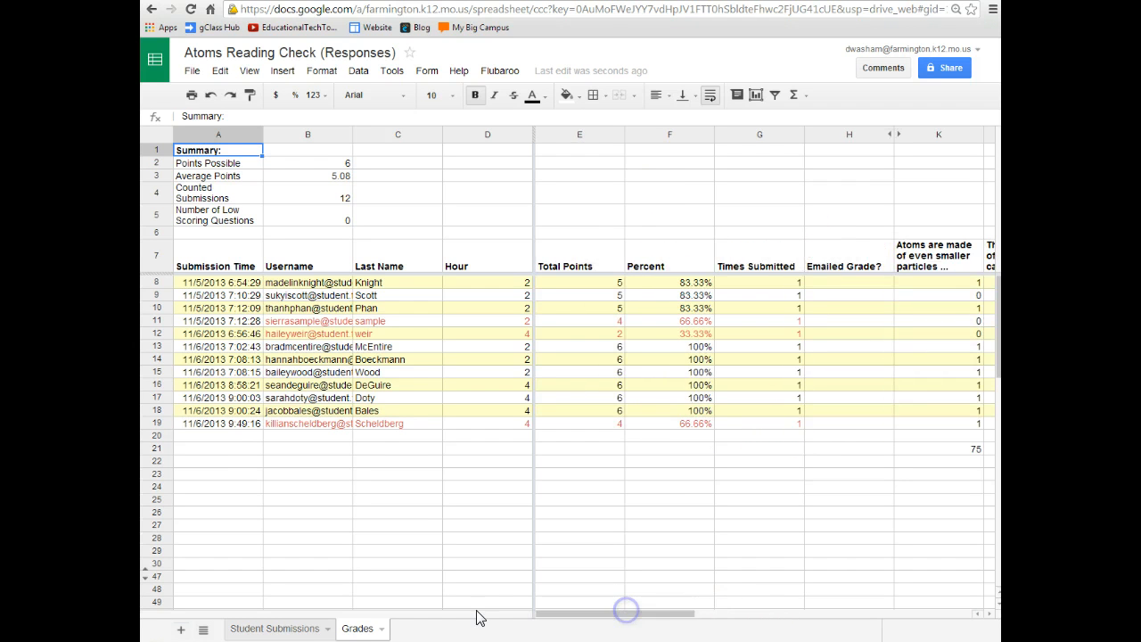
Return to the Student Submissions sheet and check Flubaroo's options for regrading the assignment.
click(259, 629)
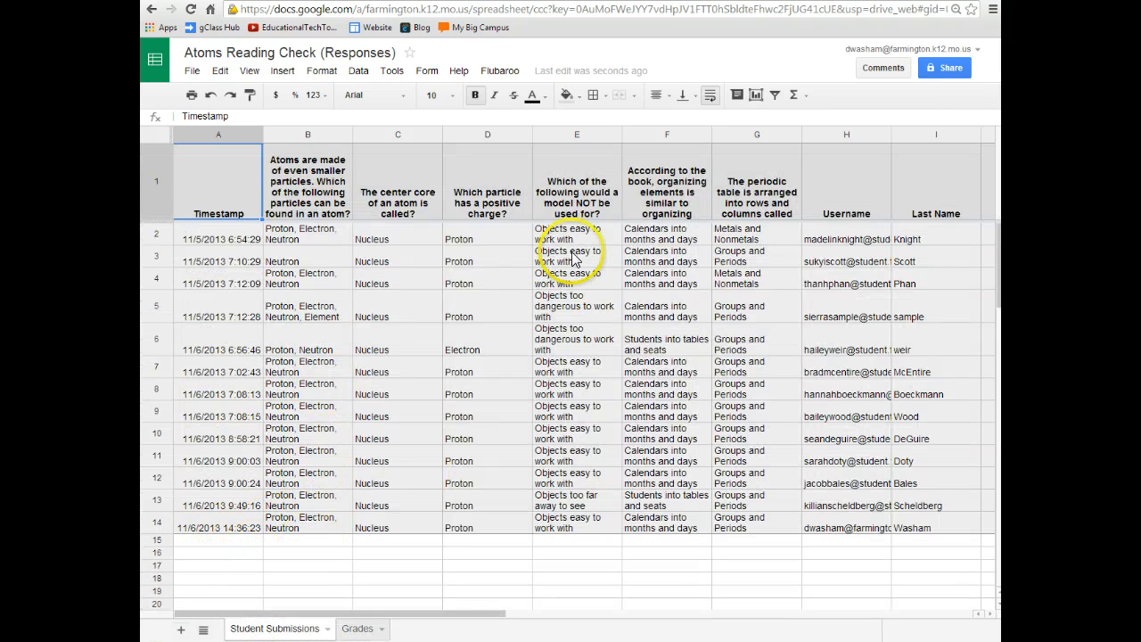
click(502, 73)
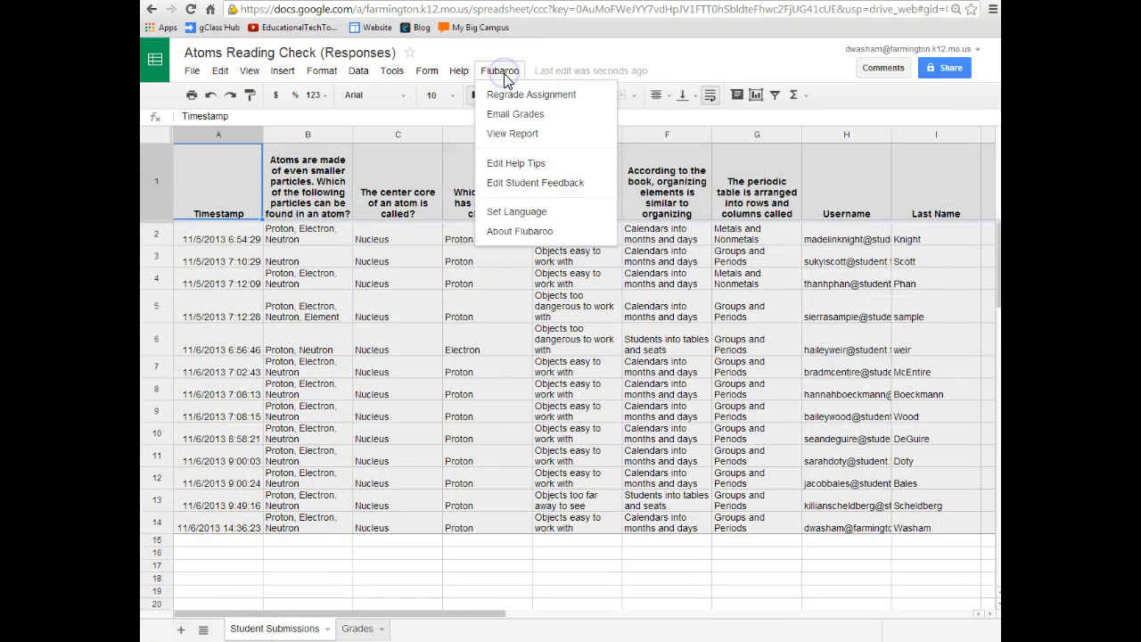
click(505, 98)
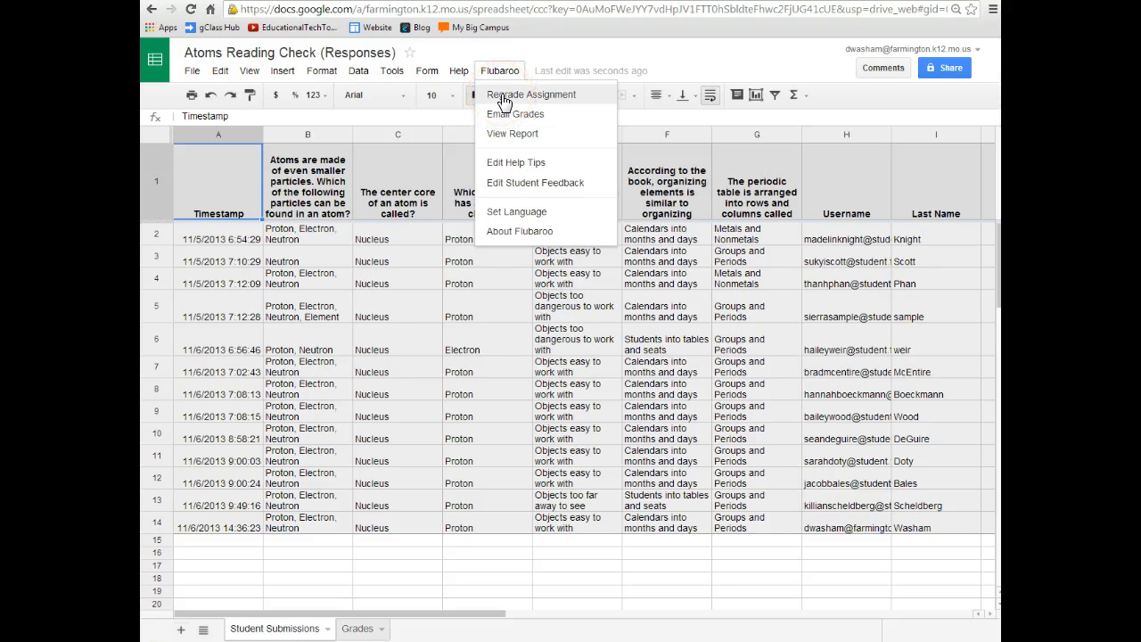
click(499, 71)
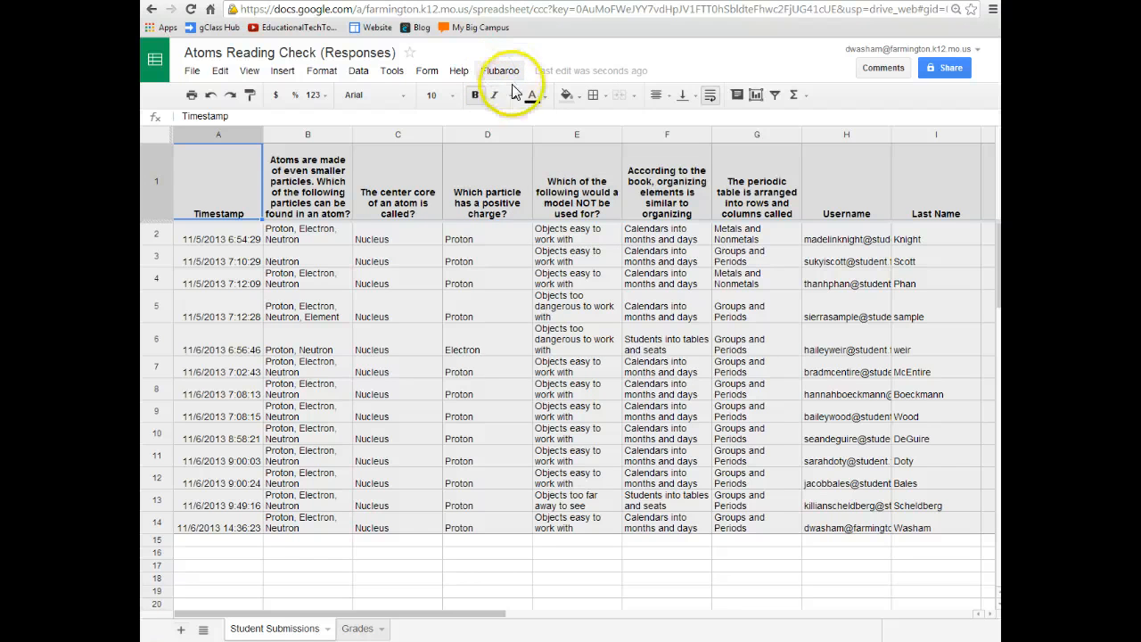